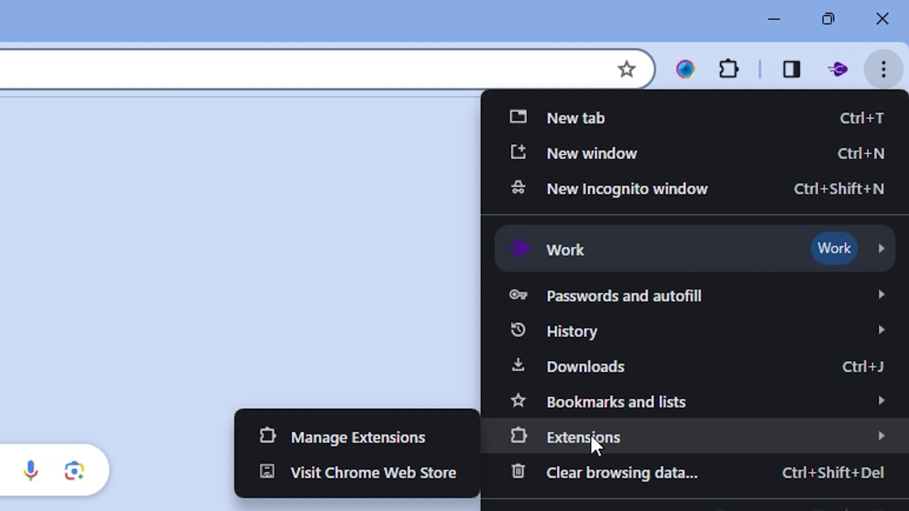
Open the Chrome Web Store from Chrome's Extensions menu.
click(339, 477)
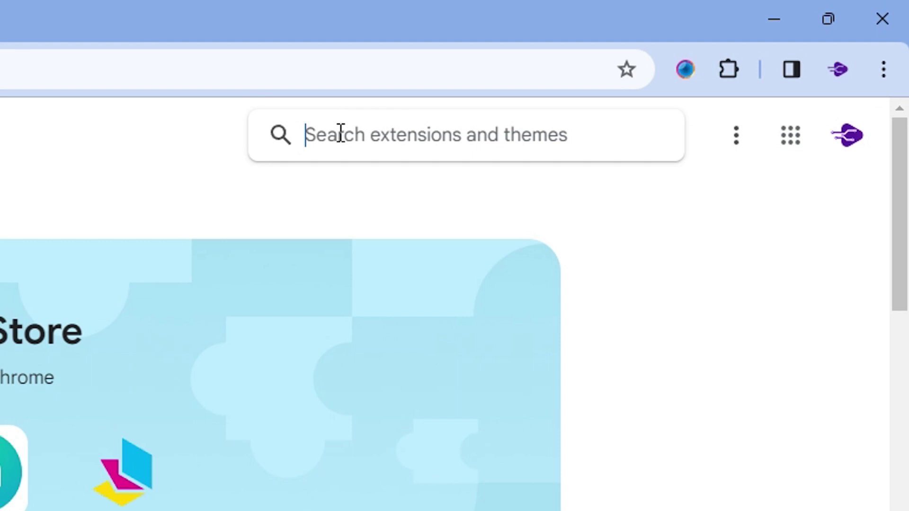
Search the Web Store for 'block sites' and scroll down to the BlockSite: Block Websites & Stay Focused result.
text(block site)
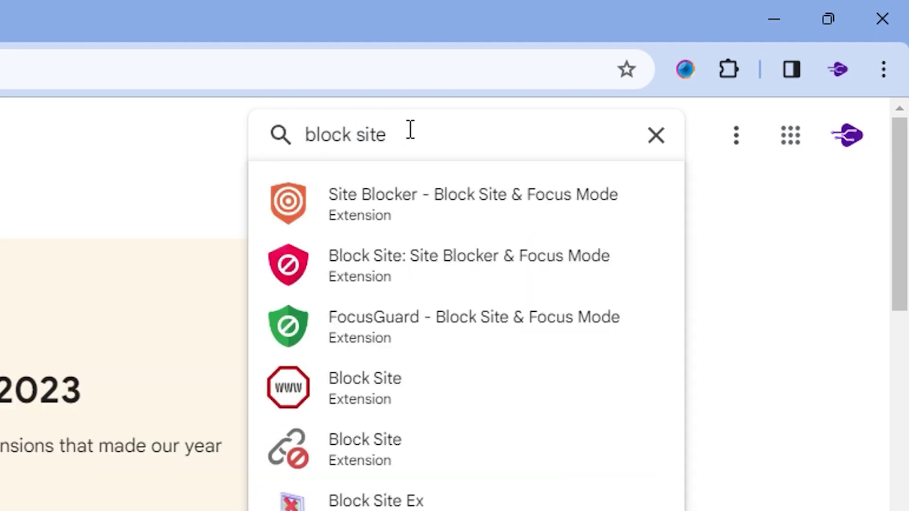
text(s)
key(Return)
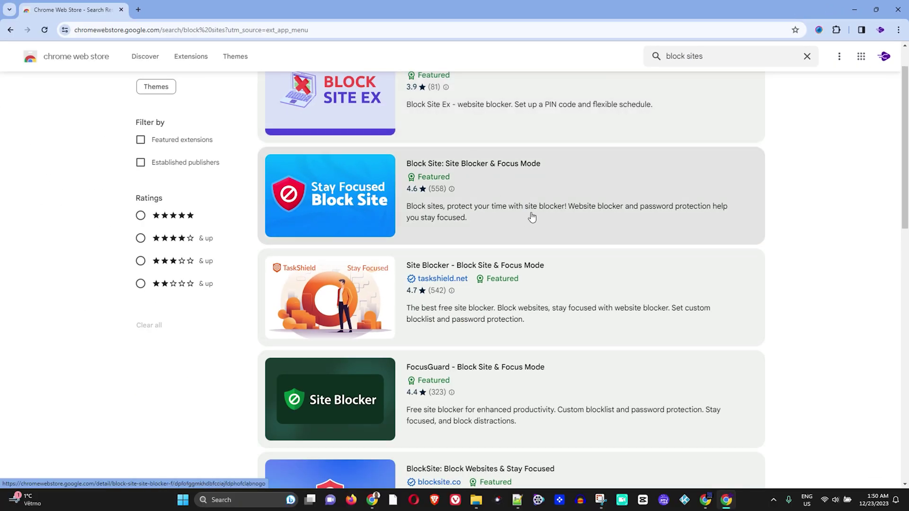
scroll(492, 197, up, 1)
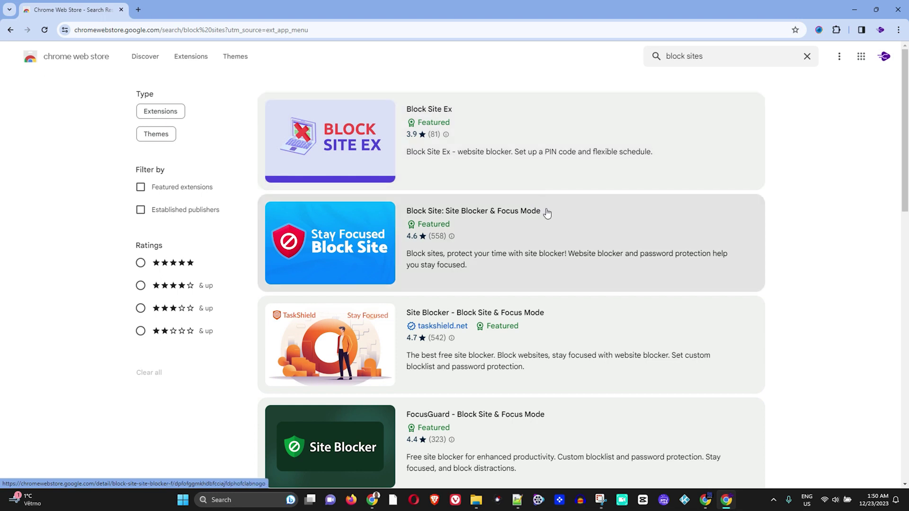
scroll(601, 273, down, 3)
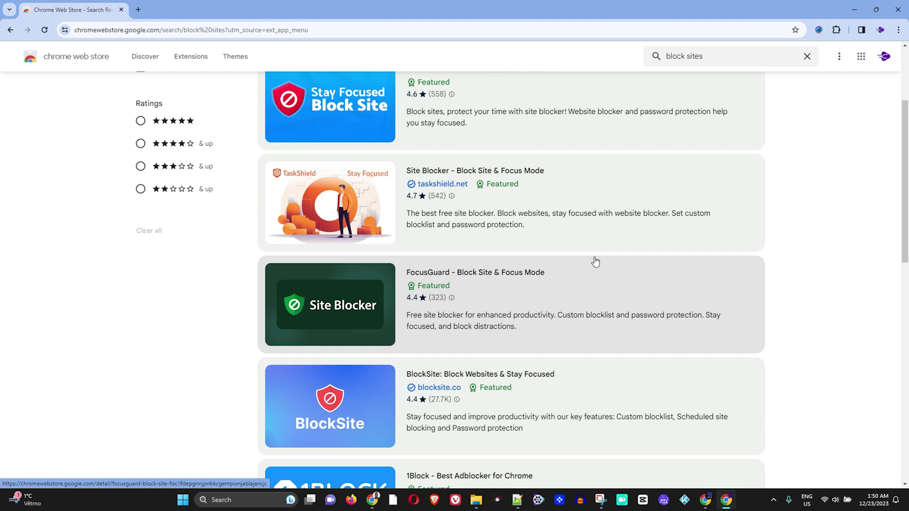
scroll(634, 258, down, 2)
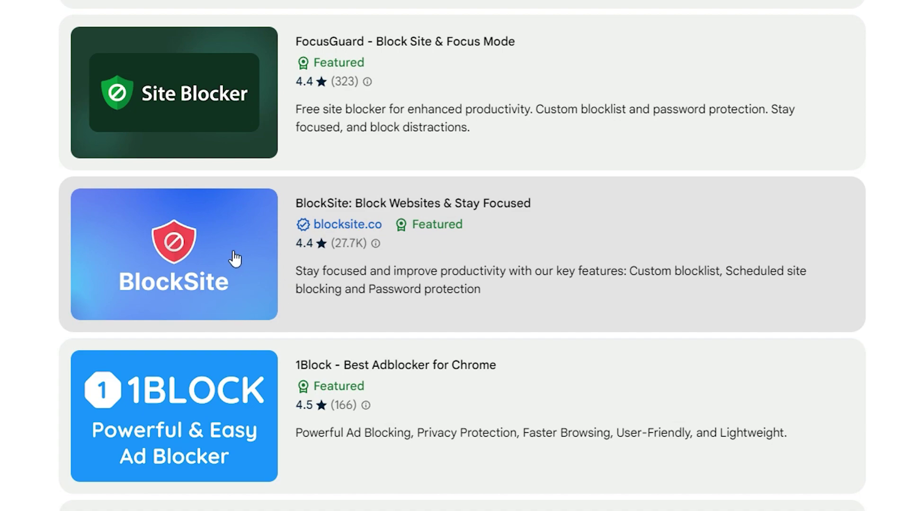
Add BlockSite: Block Websites & Stay Focused to Chrome from its store page and confirm.
click(251, 228)
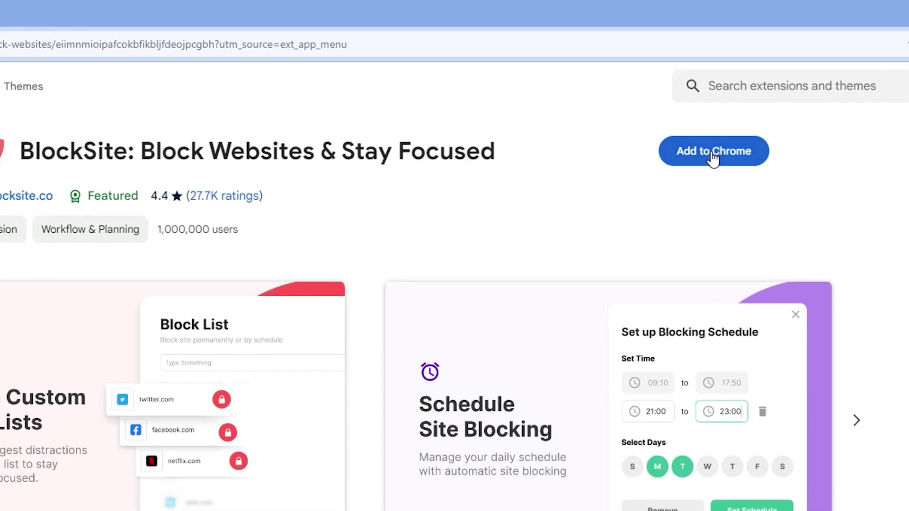
click(713, 158)
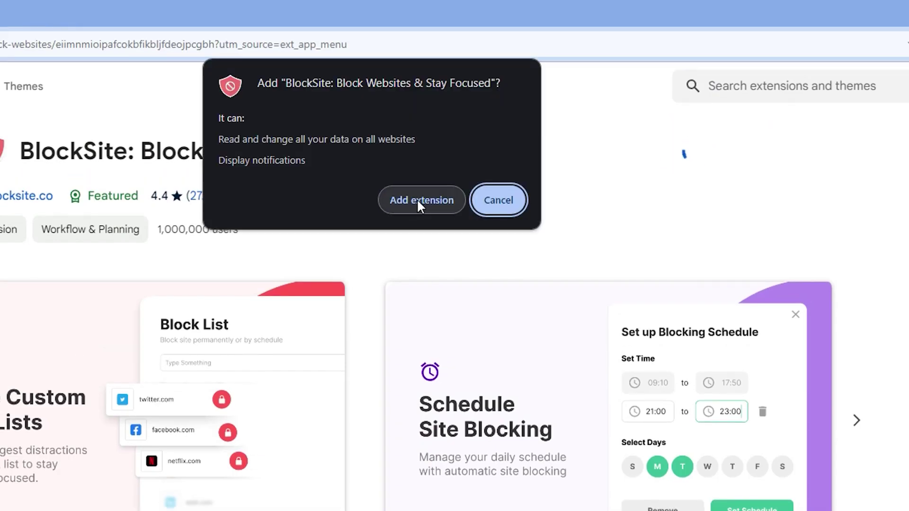
click(416, 200)
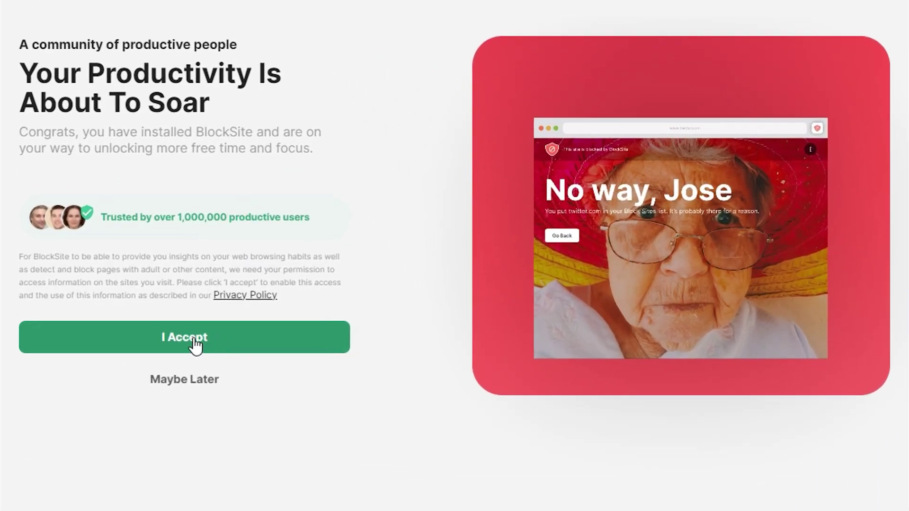
Accept BlockSite's data access, skip the paid plan and onboarding, and dismiss the pin tip.
click(219, 351)
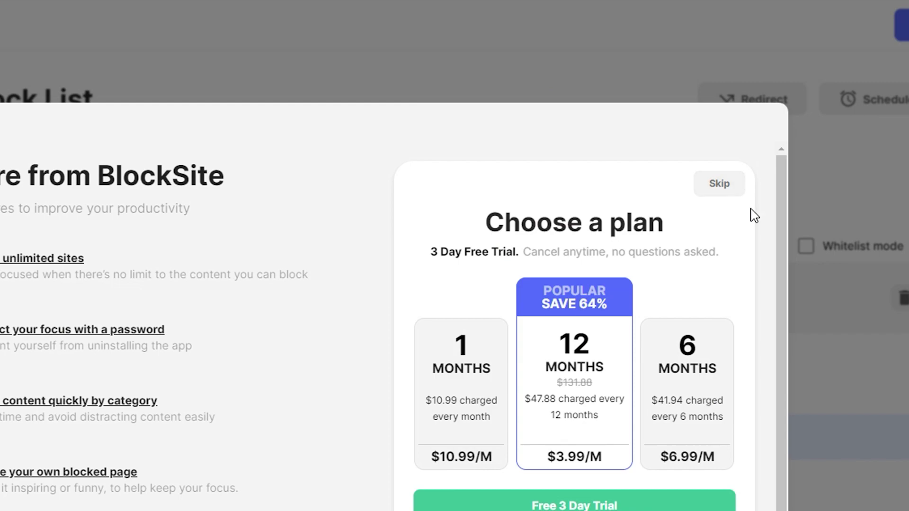
click(725, 187)
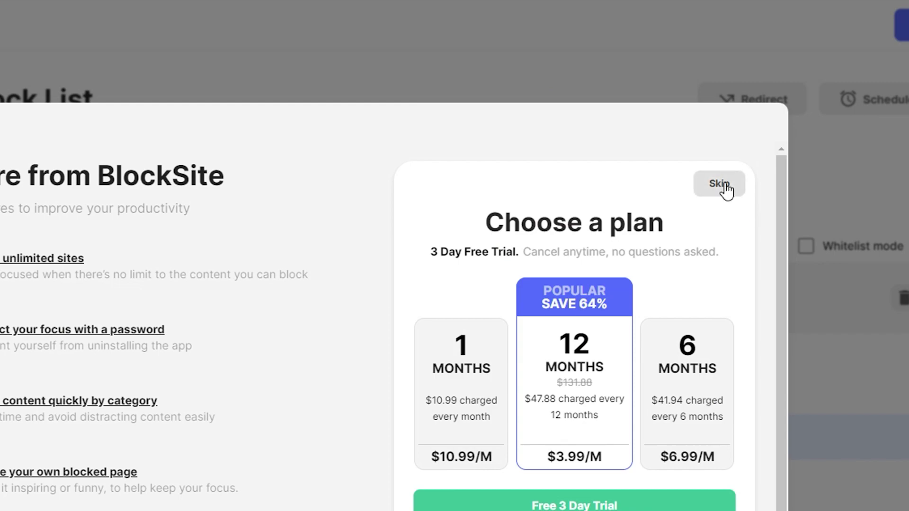
click(751, 226)
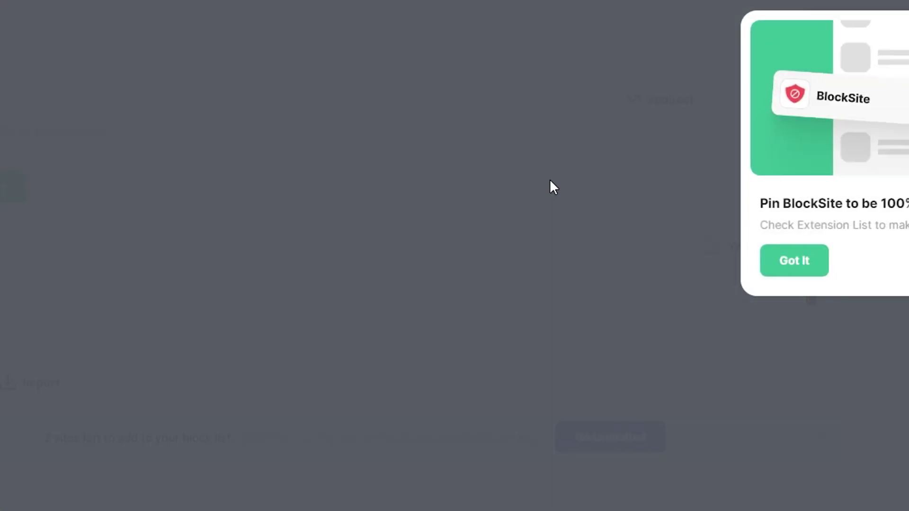
click(889, 261)
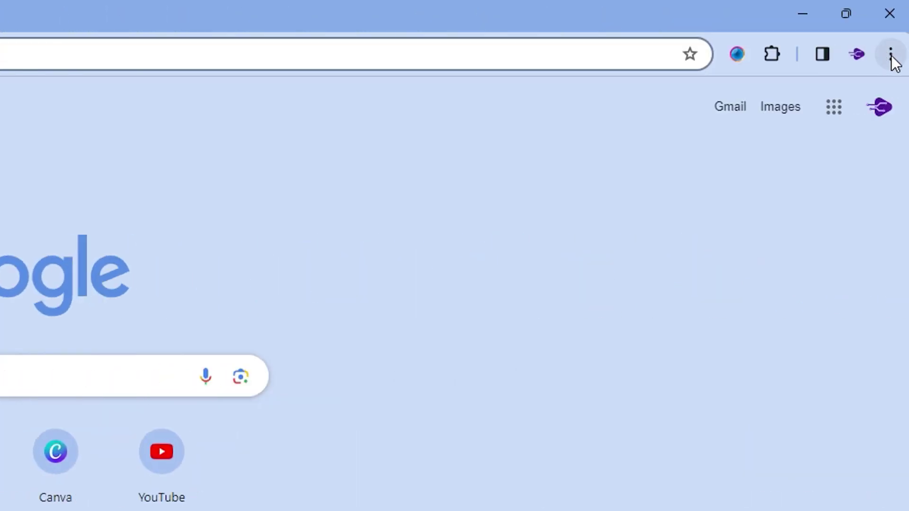
Toggle BlockSite off and back on in Manage Extensions, then return to its Block List tab.
click(890, 54)
mouse_move(656, 348)
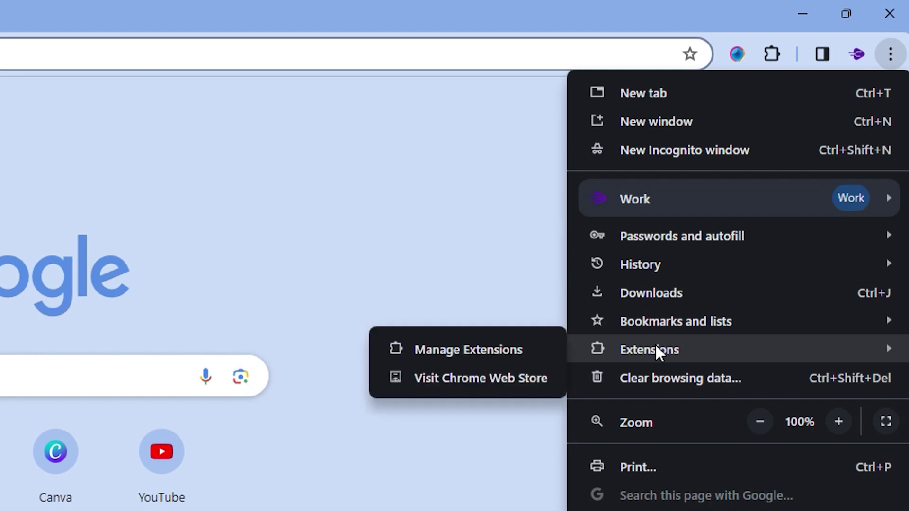
click(475, 349)
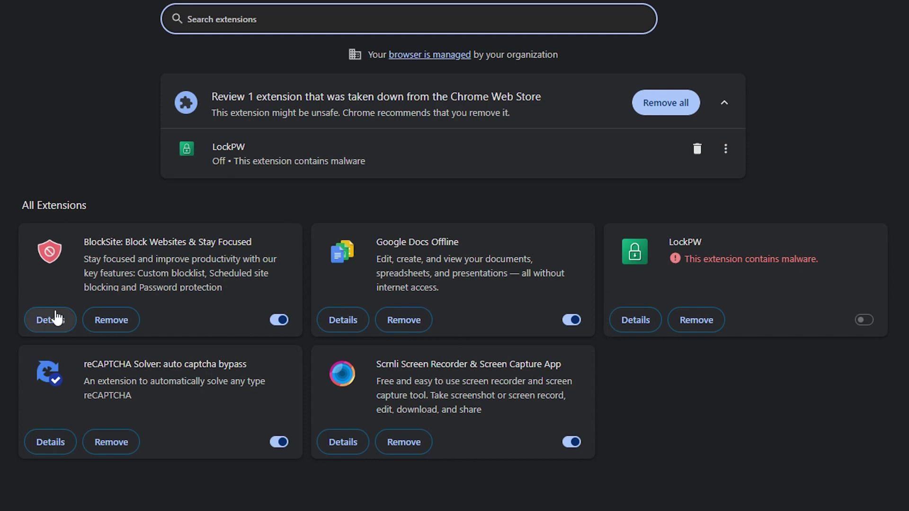
drag(89, 242, 188, 242)
click(278, 320)
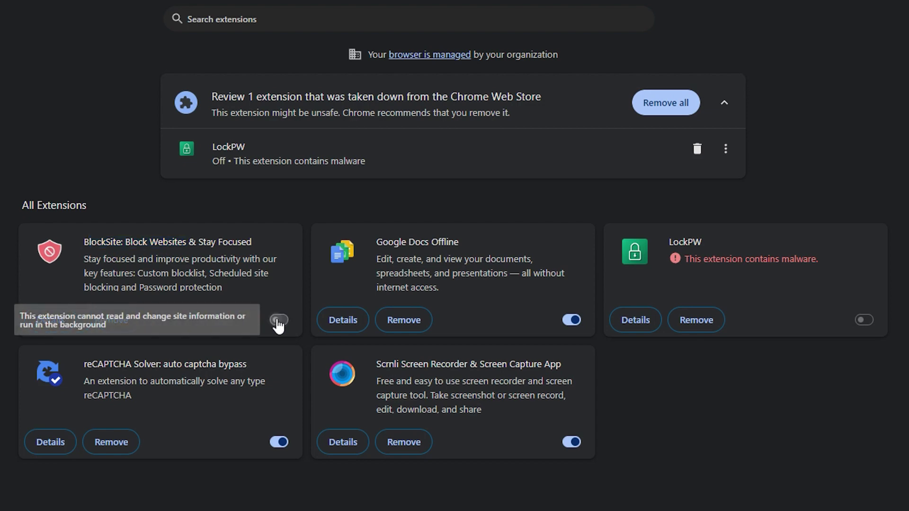
click(279, 320)
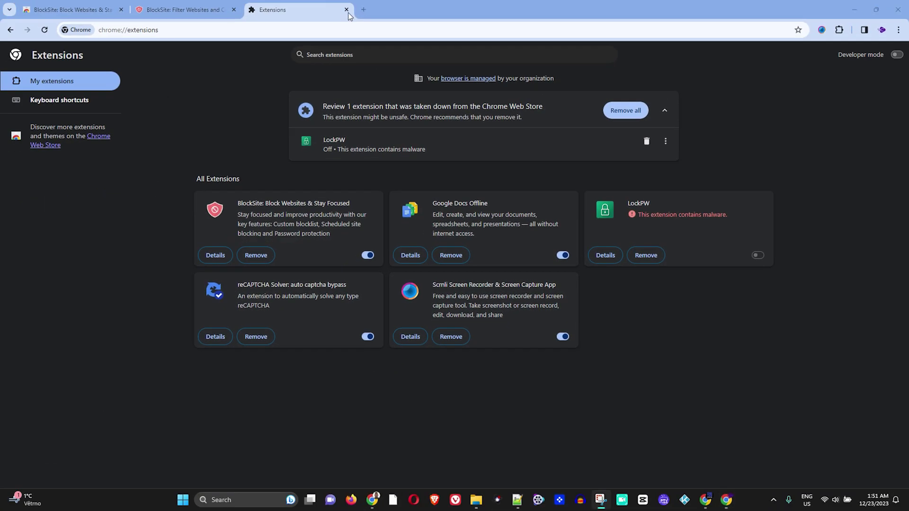
click(220, 9)
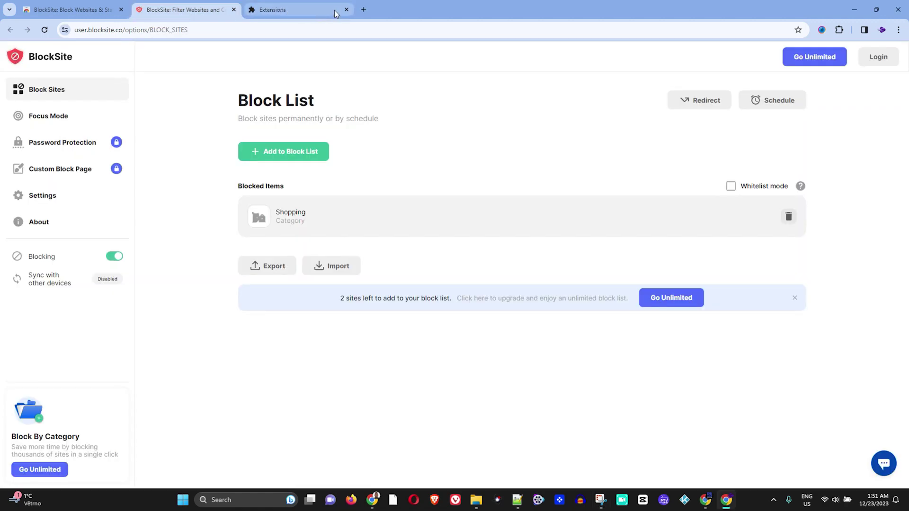
Load facebook.com in the Web Store tab, accept its cookies, select its address, then return to BlockSite.
click(72, 10)
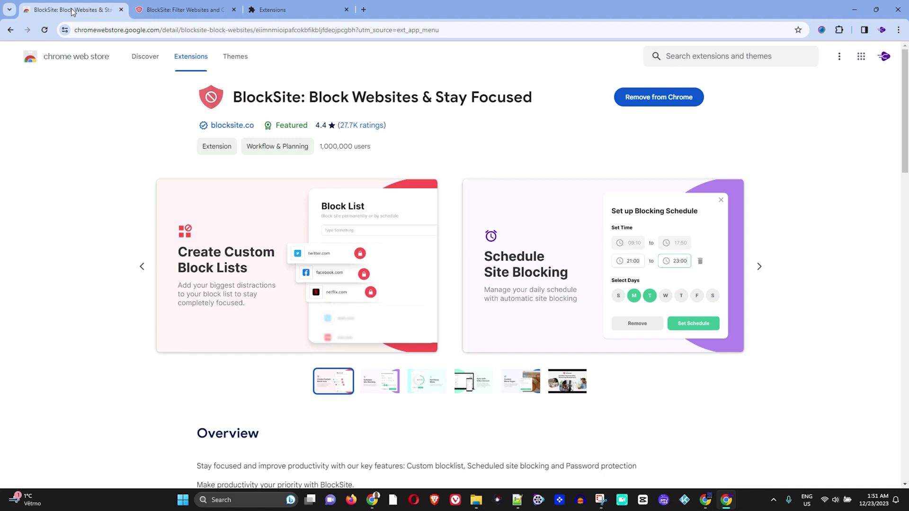
click(193, 29)
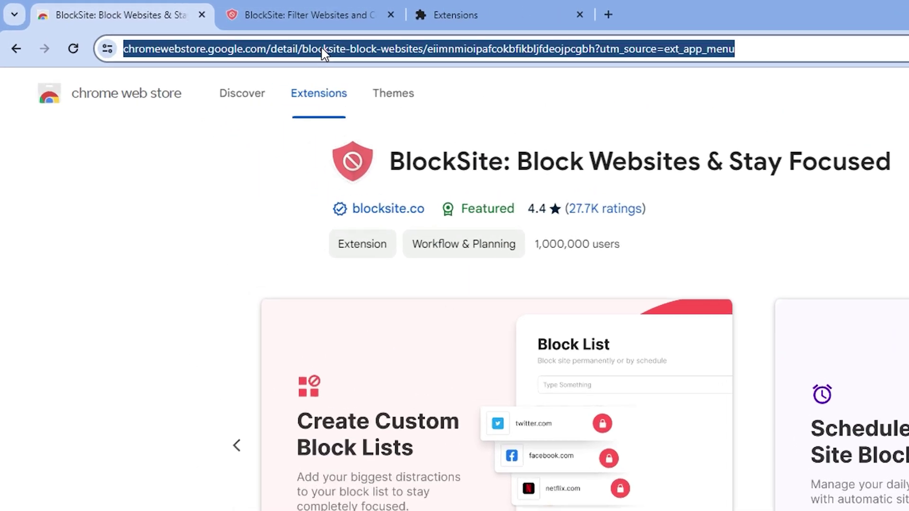
text(facebook.com)
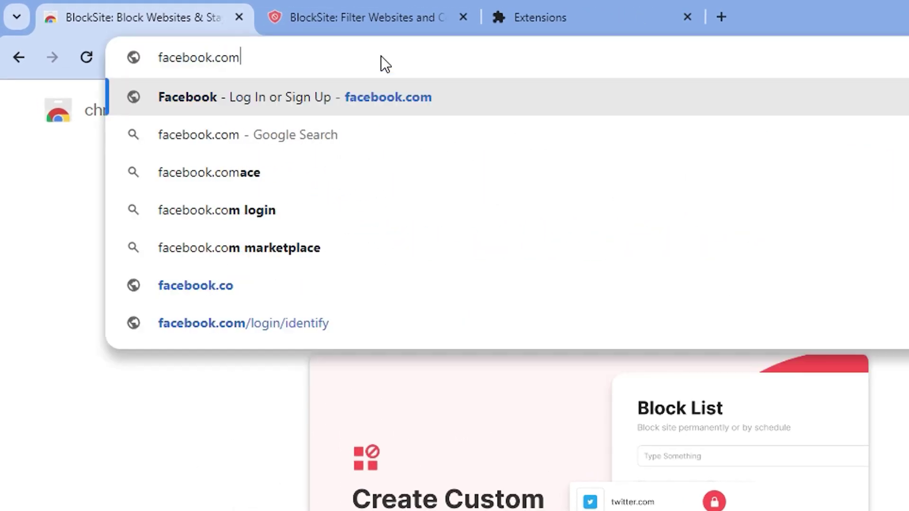
key(Return)
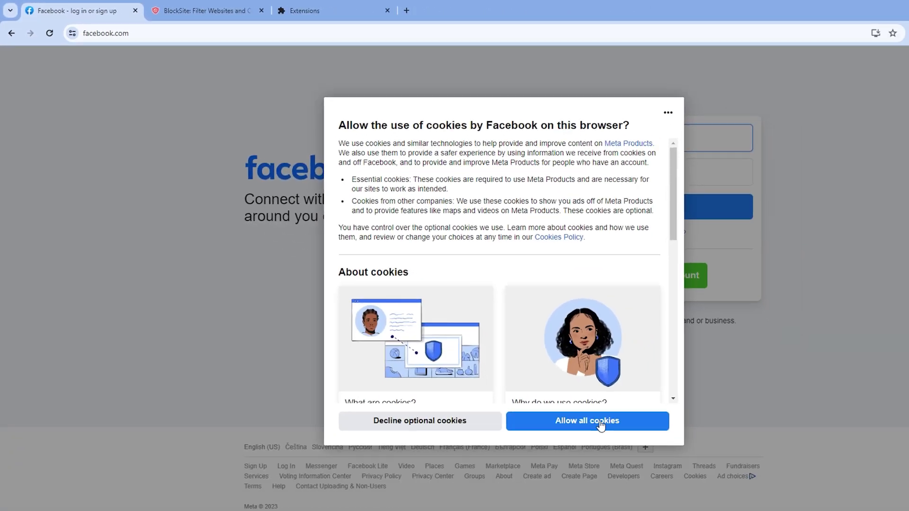
click(601, 420)
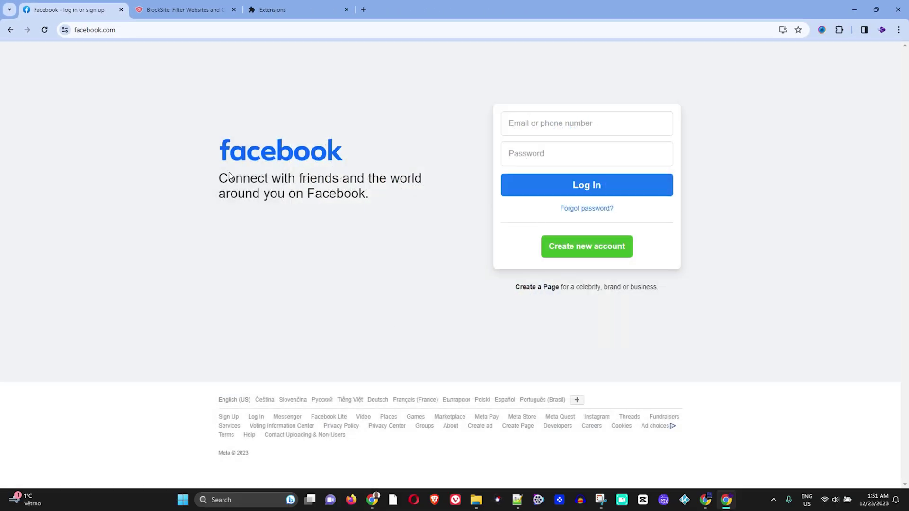
click(138, 30)
key(ctrl+c)
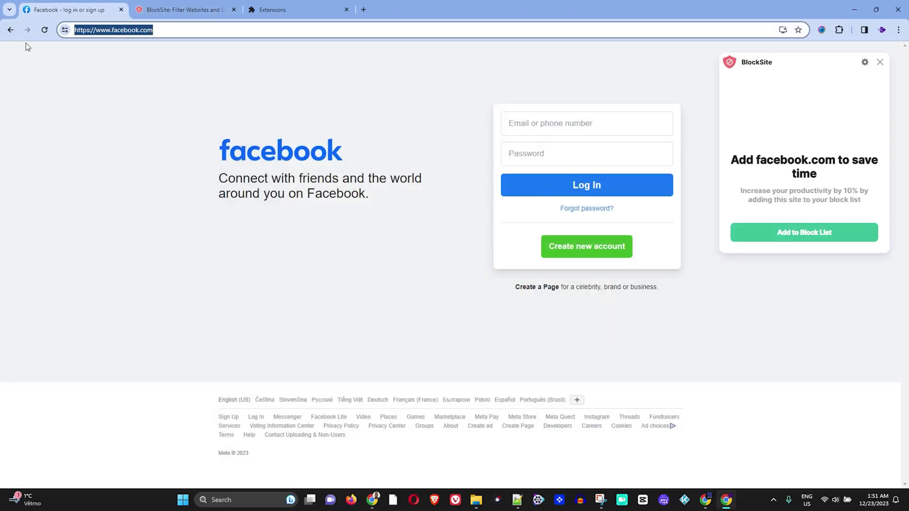
click(197, 9)
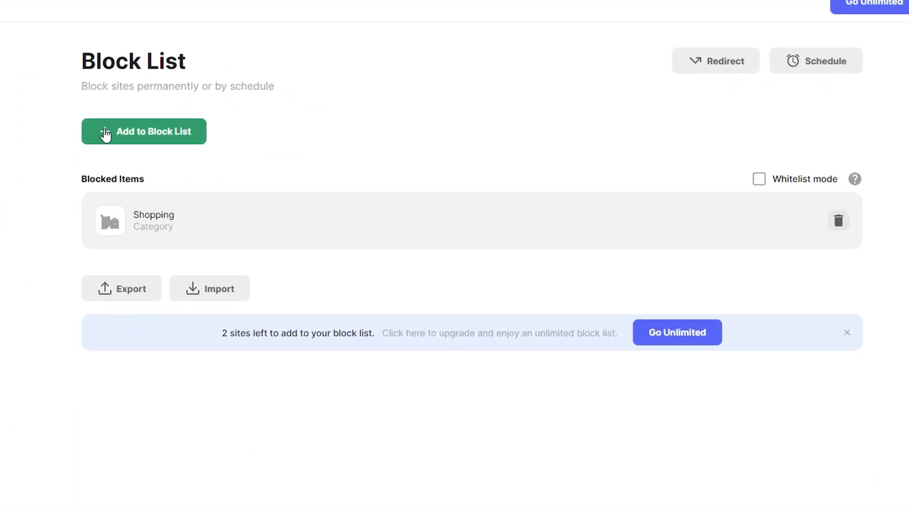
Paste the Facebook address into Add to Block List, add facebook.com, and confirm with Done.
click(105, 135)
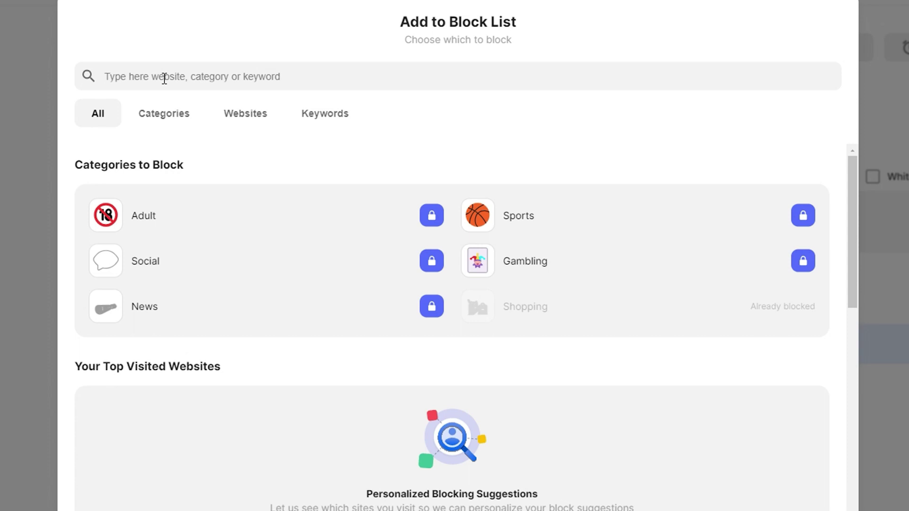
key(ctrl+v)
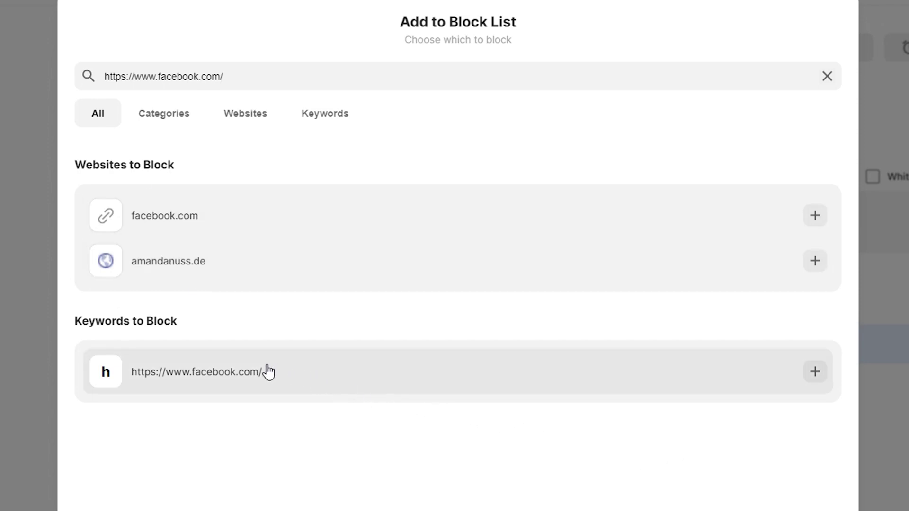
click(814, 217)
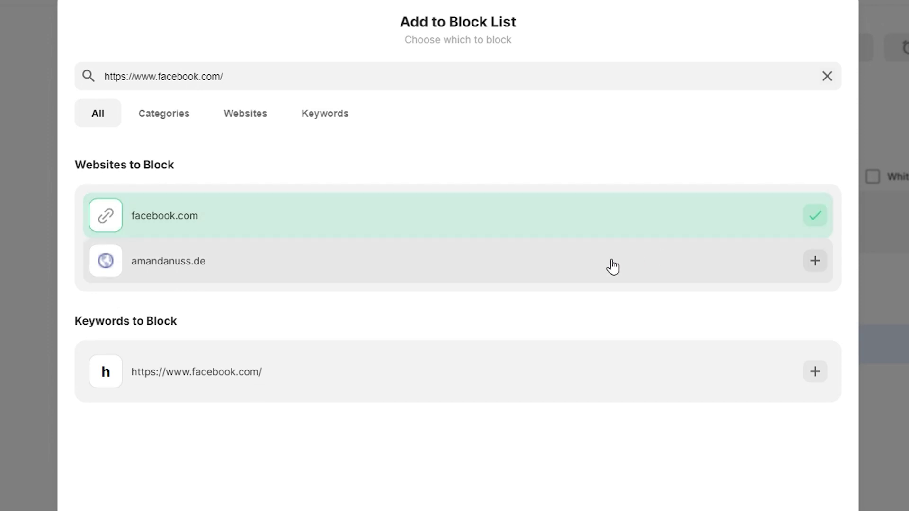
scroll(608, 263, down, 2)
click(823, 466)
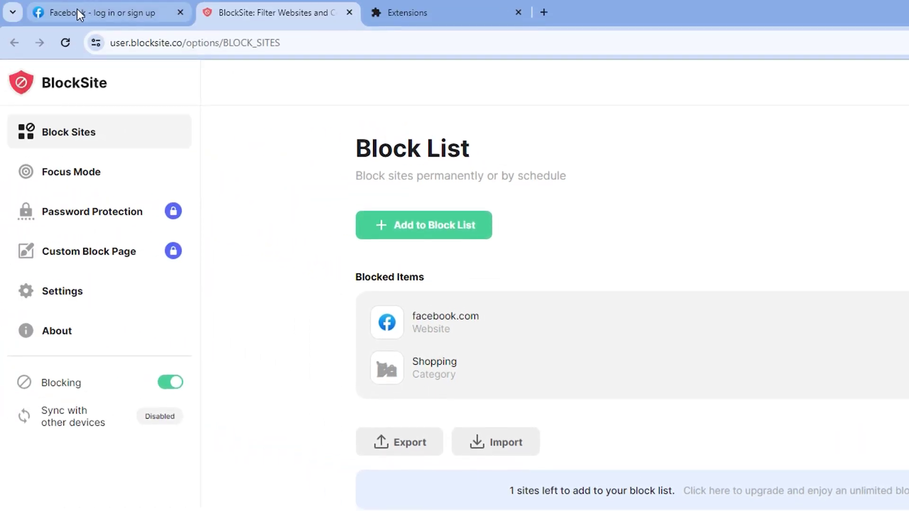
Reload the Facebook tab to see BlockSite's blocked page, then go back to the Block List.
click(77, 11)
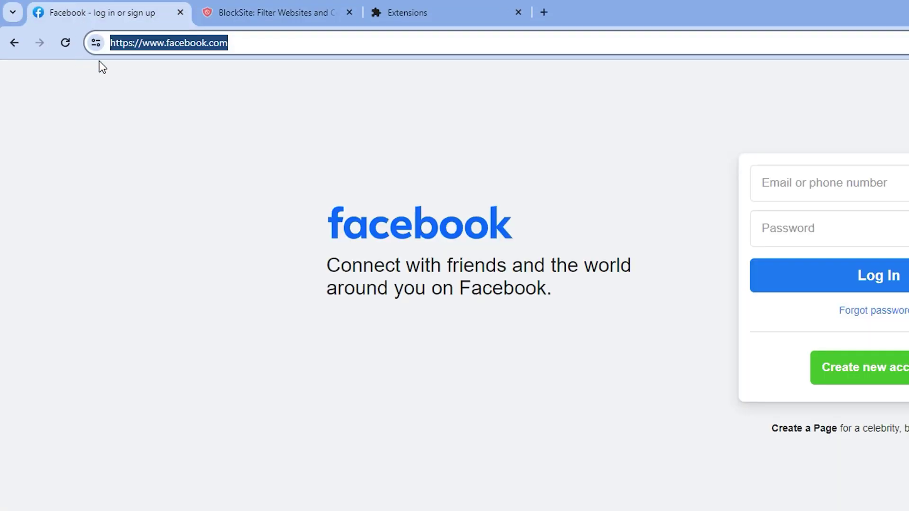
click(66, 41)
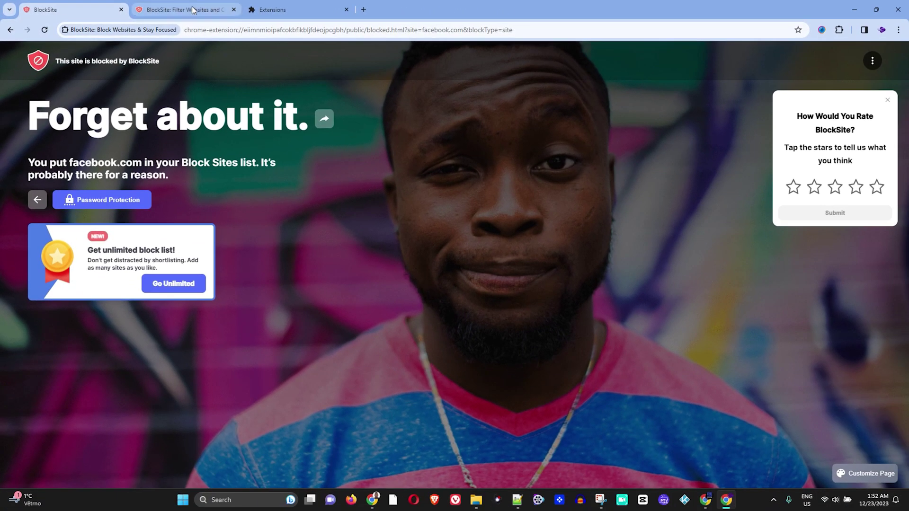
click(193, 10)
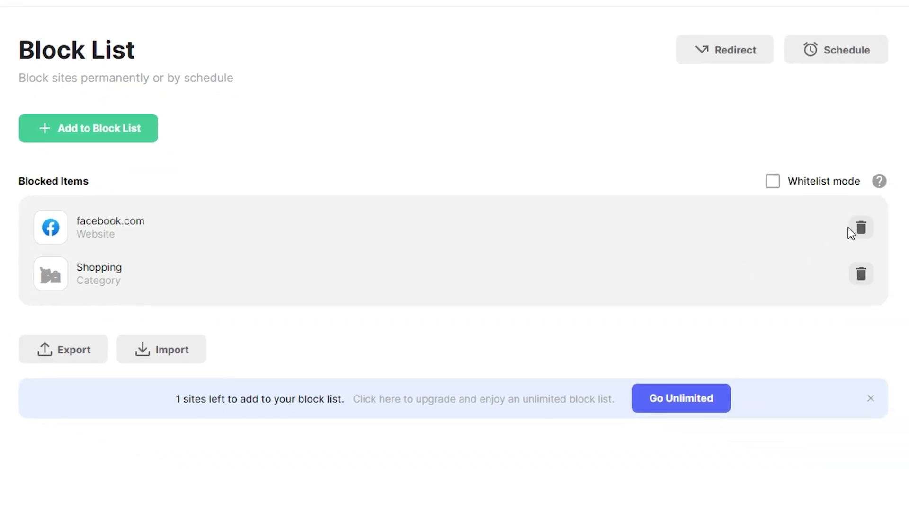
Delete facebook.com and the Shopping category from the Block List, then reload facebook.com by typing 'face'.
click(862, 230)
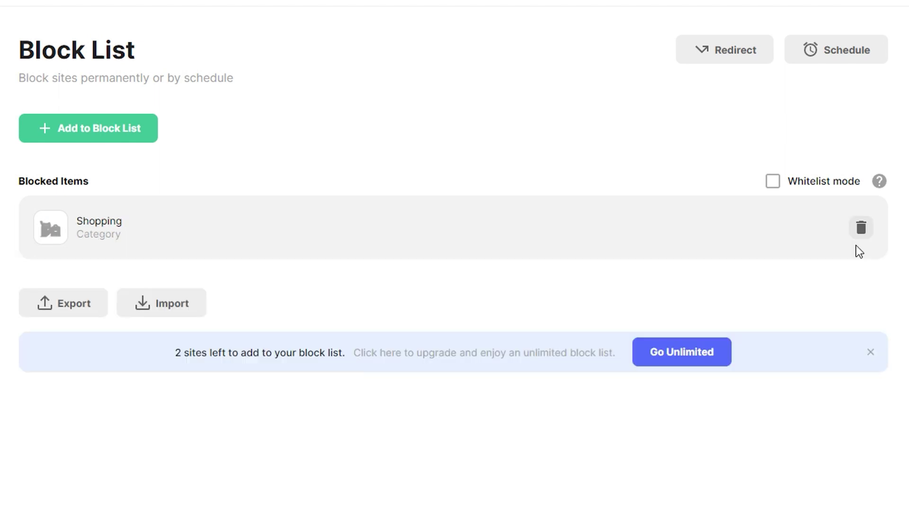
click(860, 228)
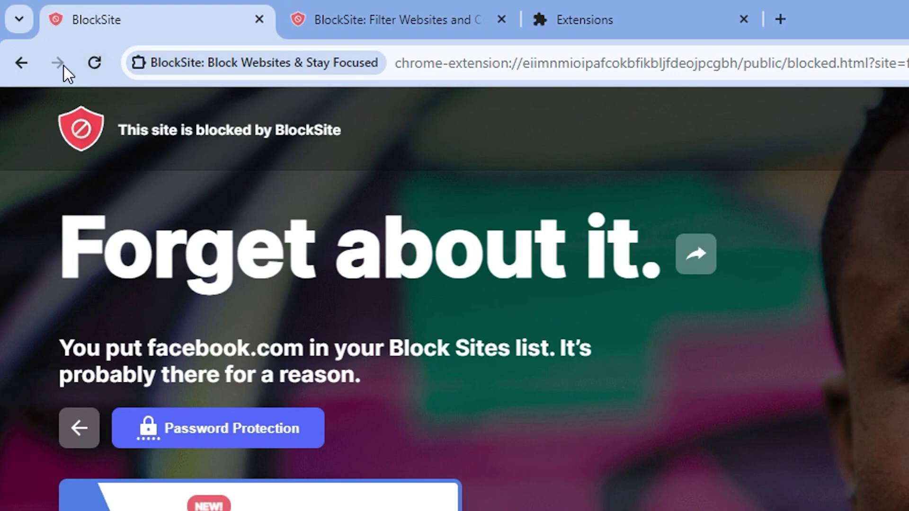
click(464, 62)
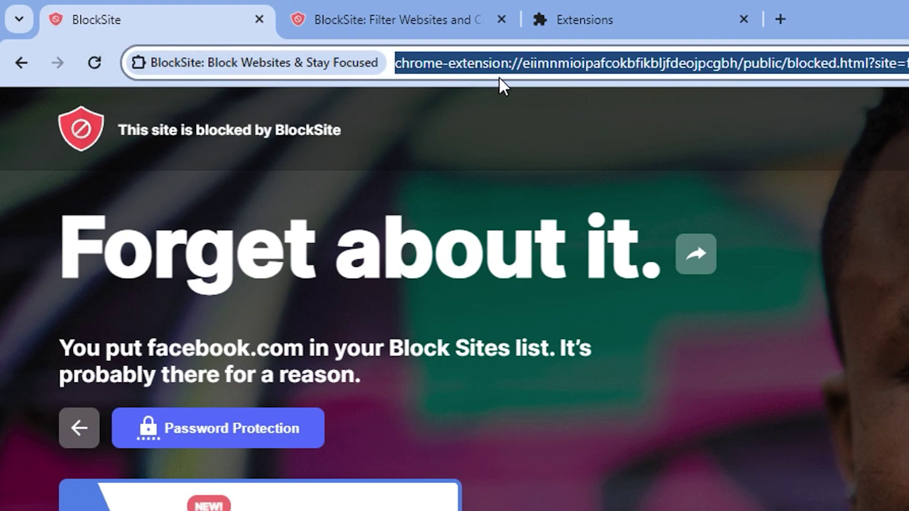
text(face)
key(Return)
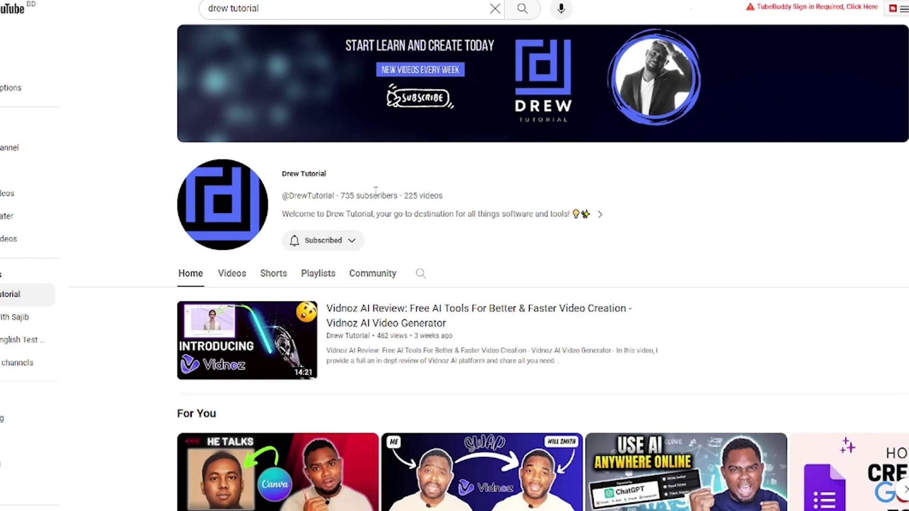
Scroll the tutorial channel page, open its Videos tab, and scroll through the uploaded videos.
scroll(472, 115, down, 10)
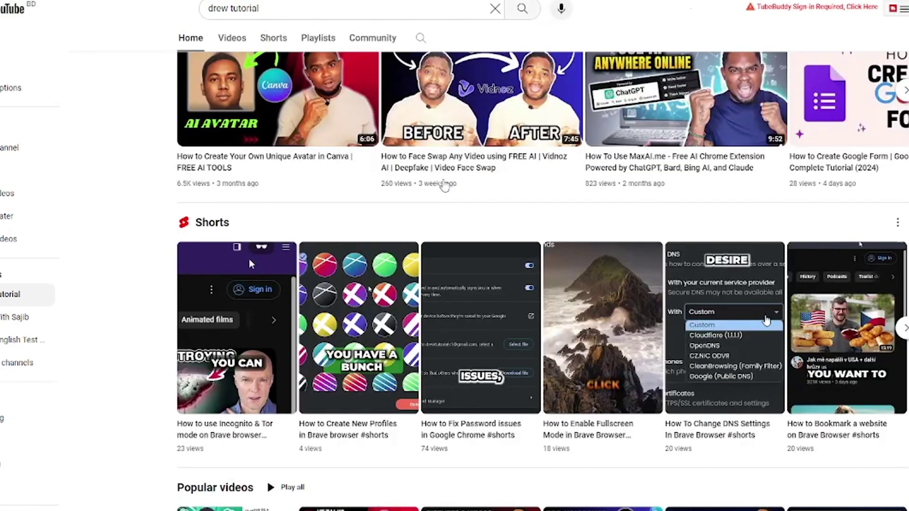
scroll(441, 179, up, 5)
scroll(442, 183, up, 4)
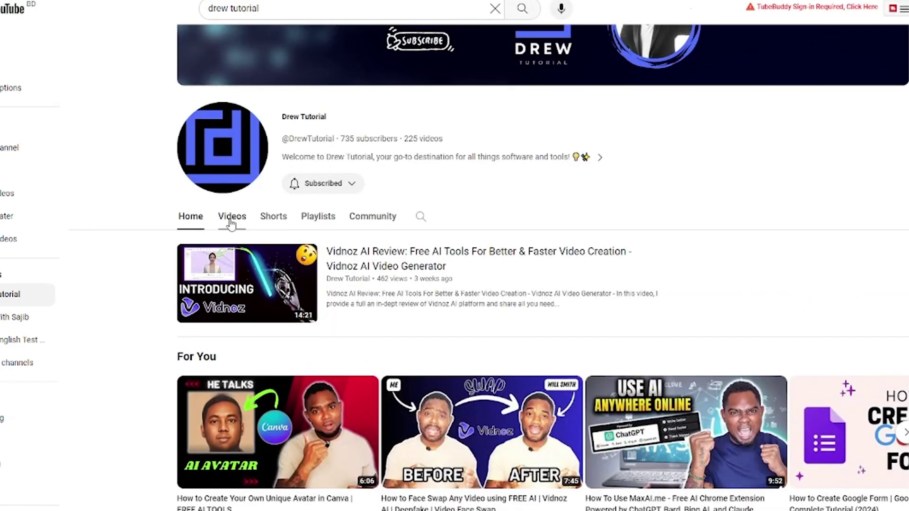
click(231, 217)
scroll(232, 227, down, 15)
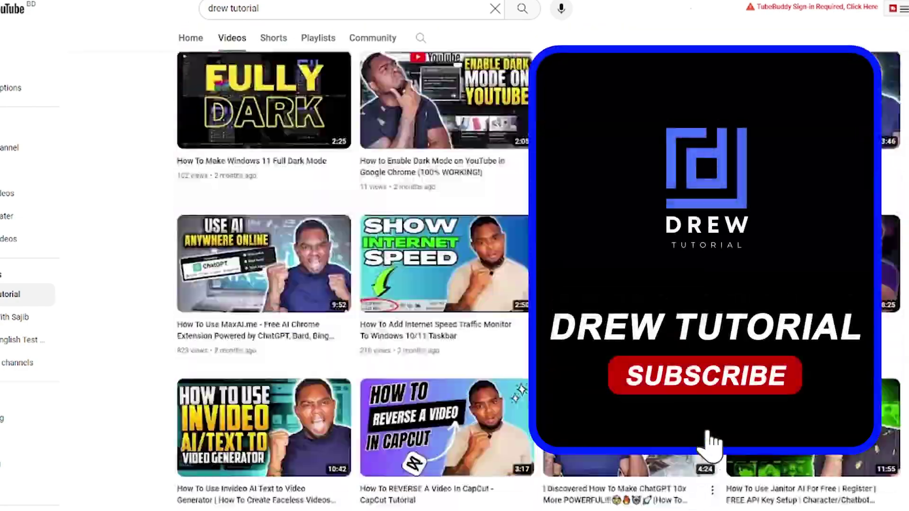
scroll(355, 284, down, 20)
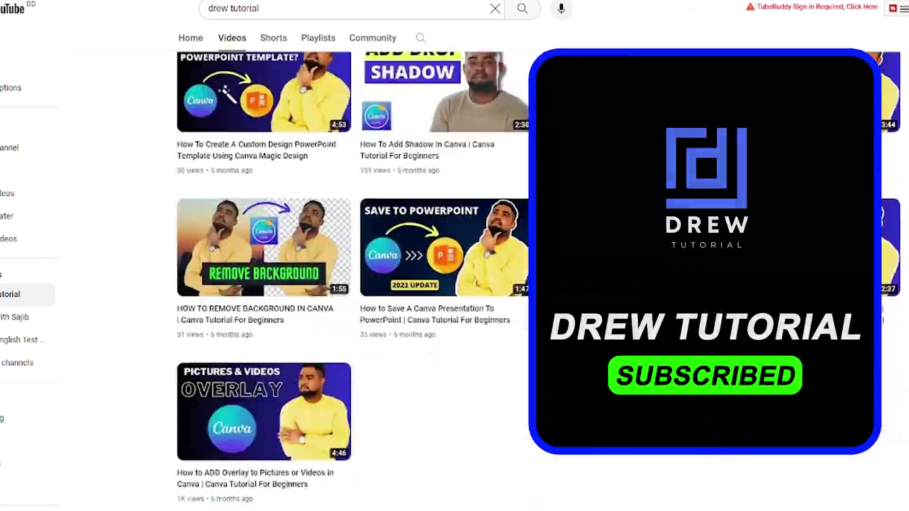
scroll(632, 428, up, 20)
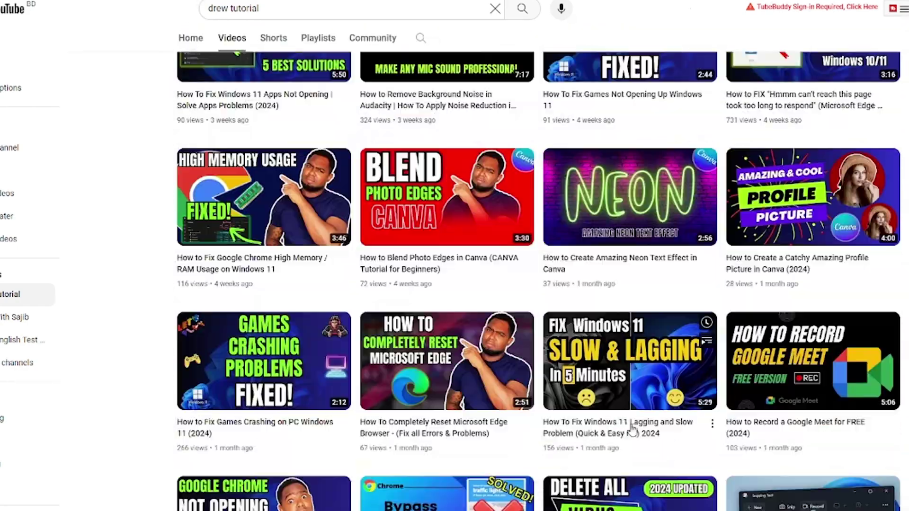
scroll(632, 428, up, 20)
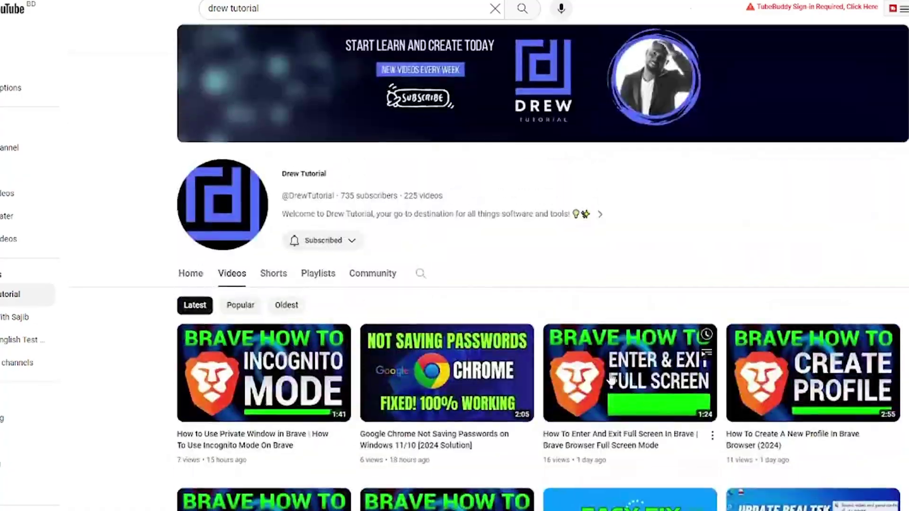
scroll(507, 324, down, 20)
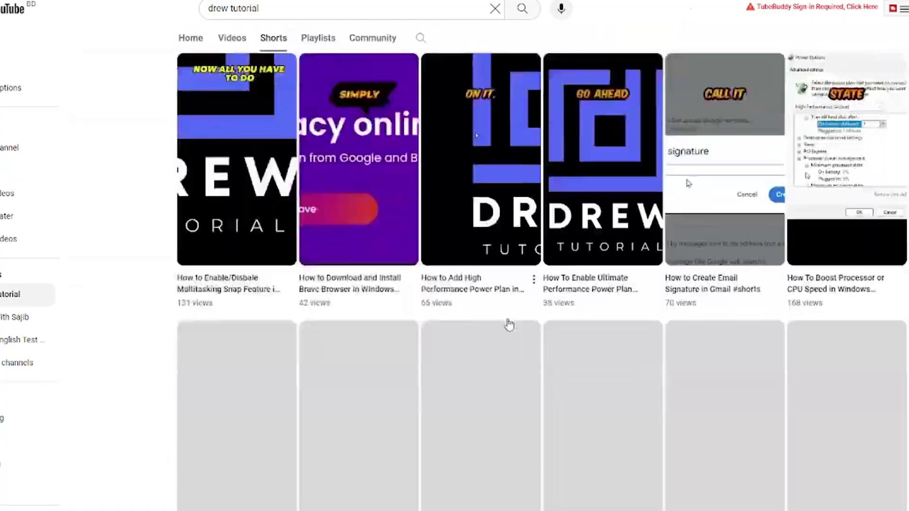
scroll(509, 324, up, 15)
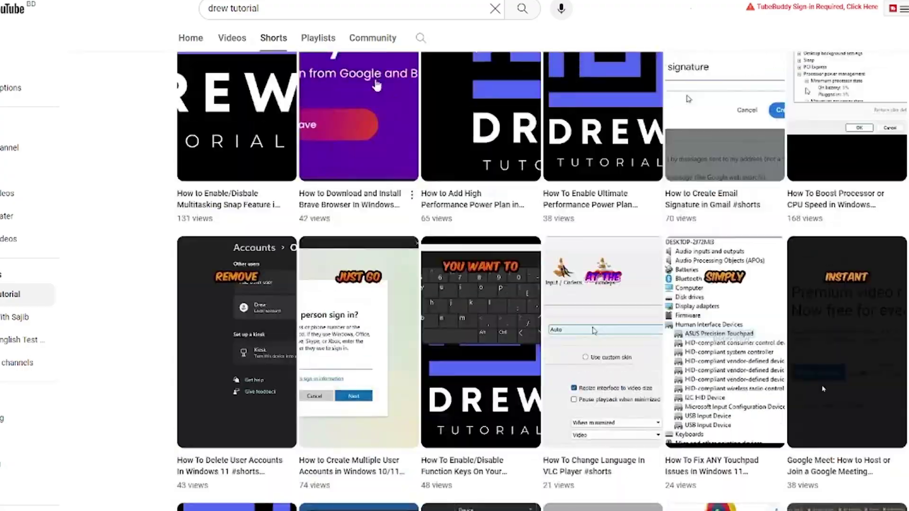